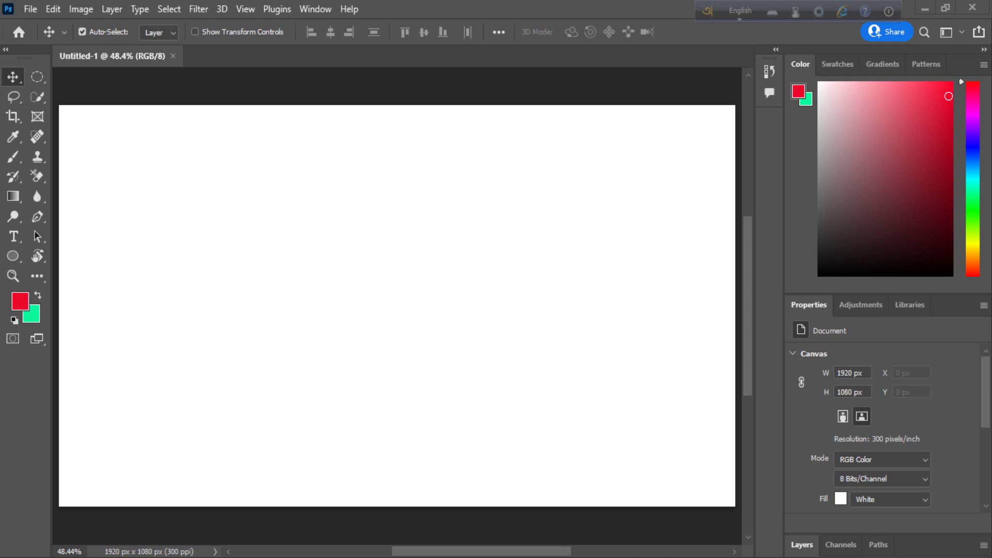
# Step: Open the 360 × 240 px JPG portrait of the woman in the towel from the Downloads folder
pyautogui.click(36, 135)
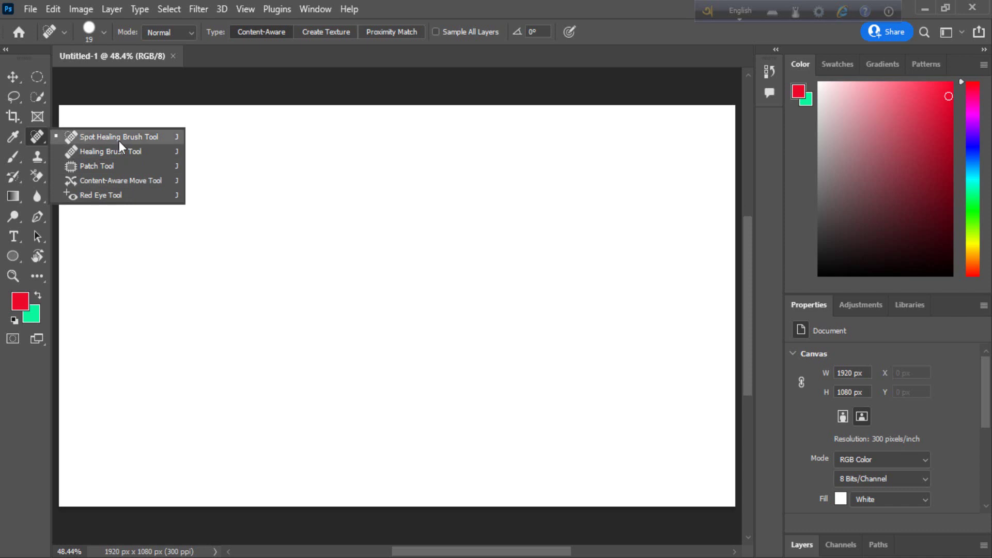
pyautogui.click(24, 9)
pyautogui.click(35, 40)
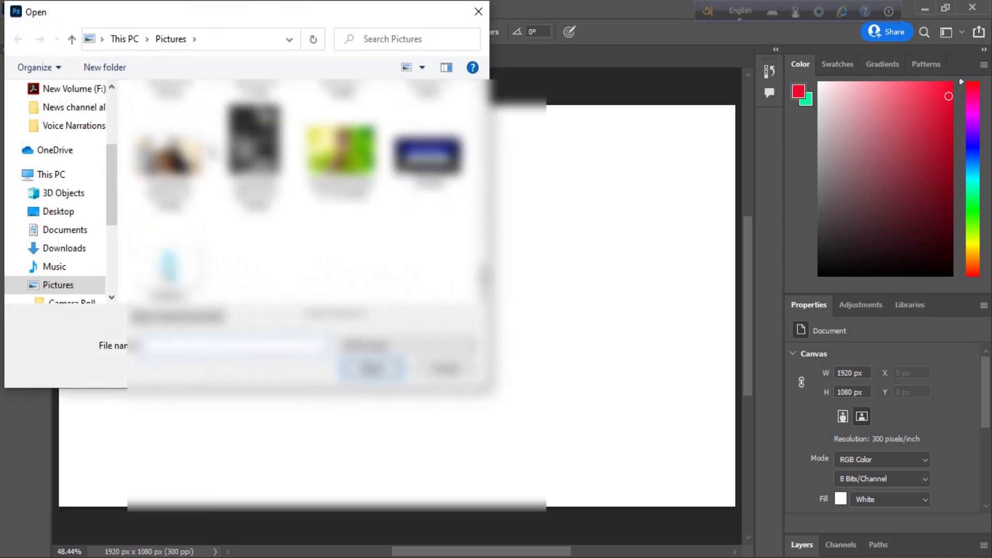
pyautogui.scroll(1, 268, 219)
pyautogui.scroll(-1, 269, 220)
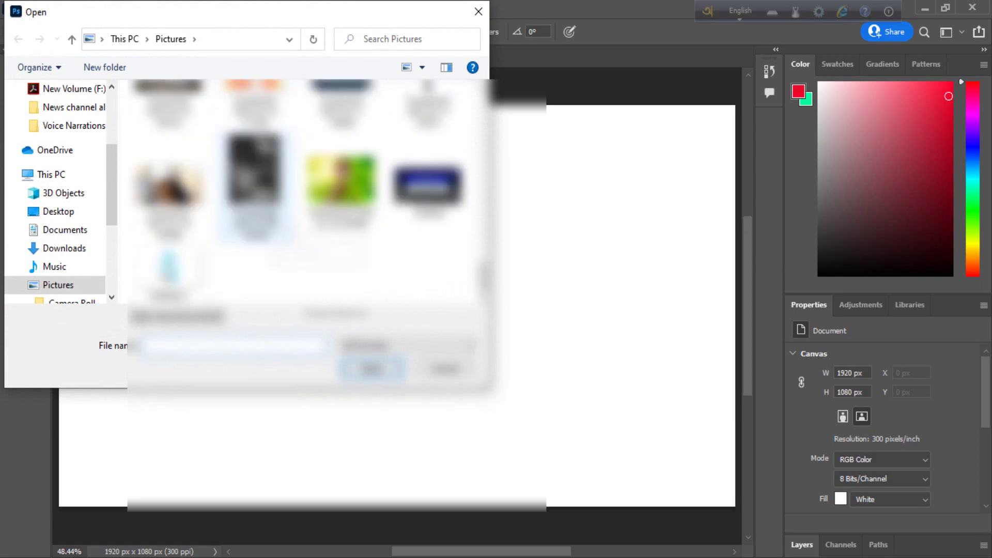
pyautogui.click(67, 217)
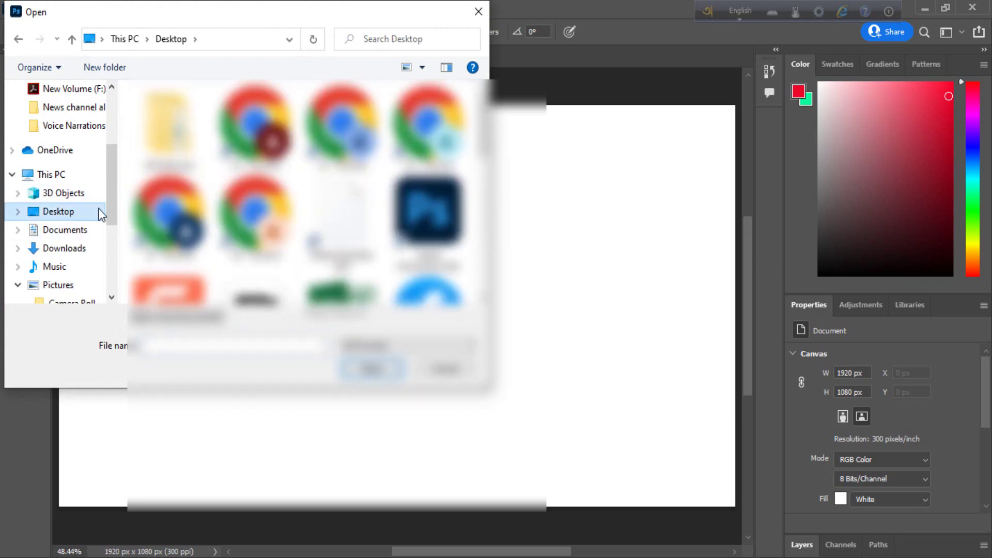
pyautogui.click(55, 250)
pyautogui.click(171, 165)
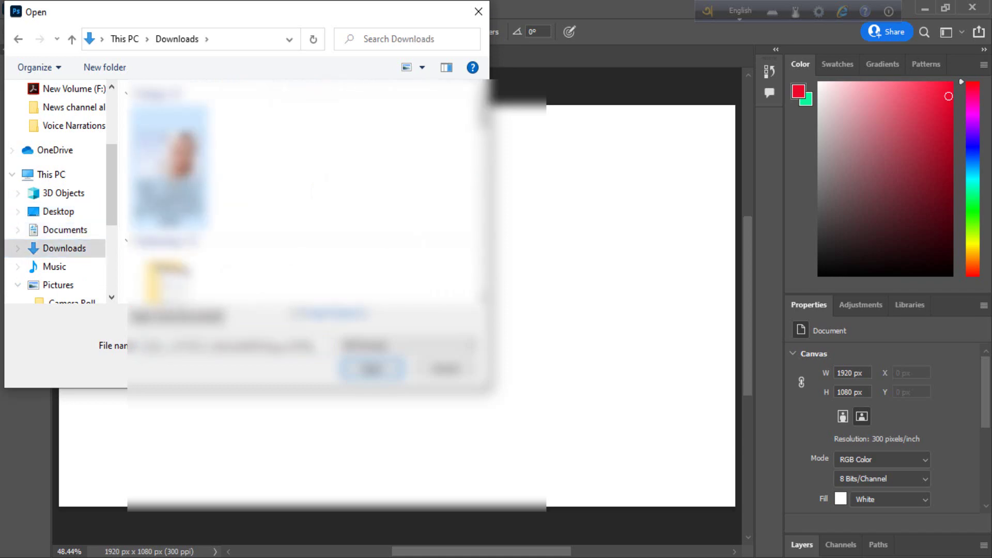
pyautogui.click(355, 365)
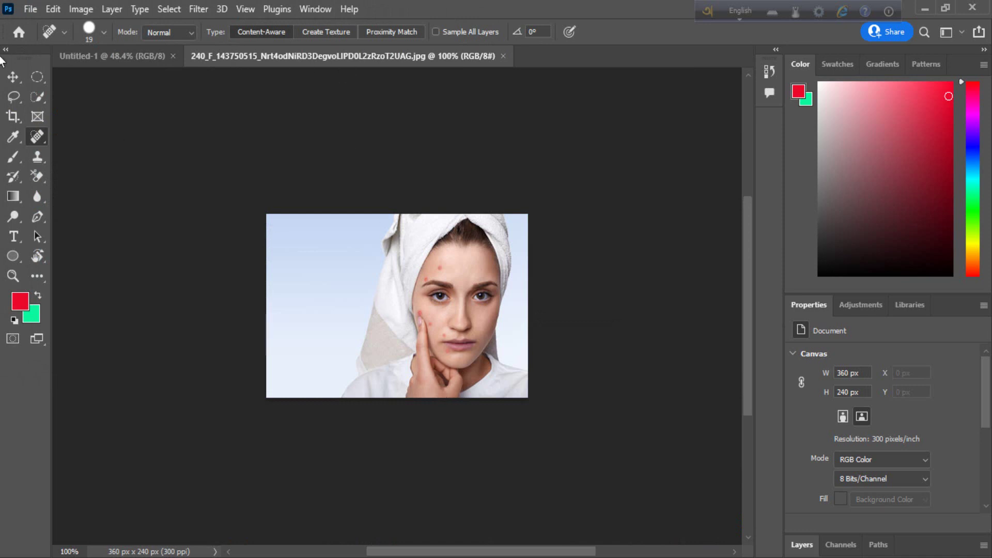
# Step: Copy the portrait into the Untitled-1 document as a new layer using the Move tool
pyautogui.click(14, 75)
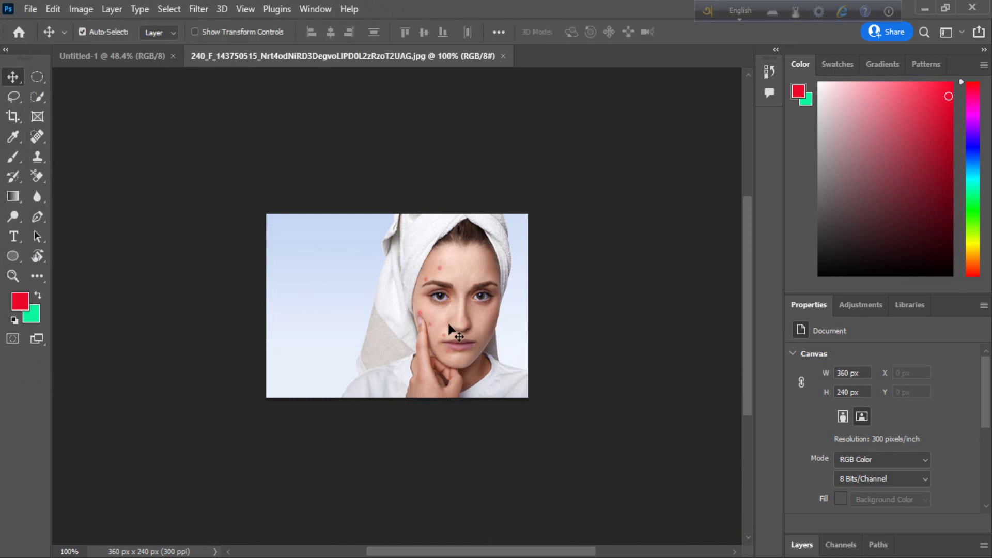
pyautogui.moveTo(401, 298); pyautogui.dragTo(374, 285)
pyautogui.click(457, 256)
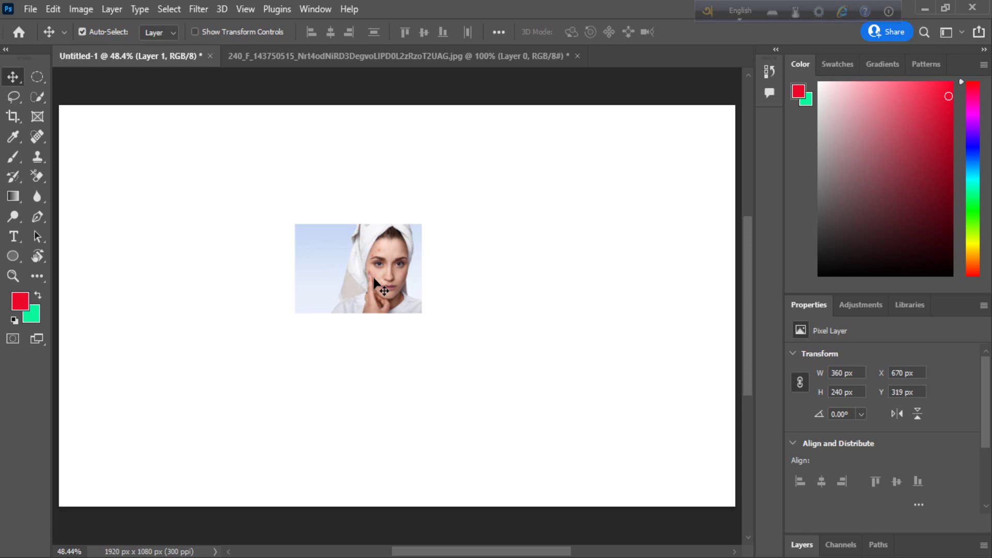
# Step: Transform the portrait layer to about 1351 × 1054 px, stretched across the right part of the canvas at nearly full height
pyautogui.hotkey('ctrl', 't')
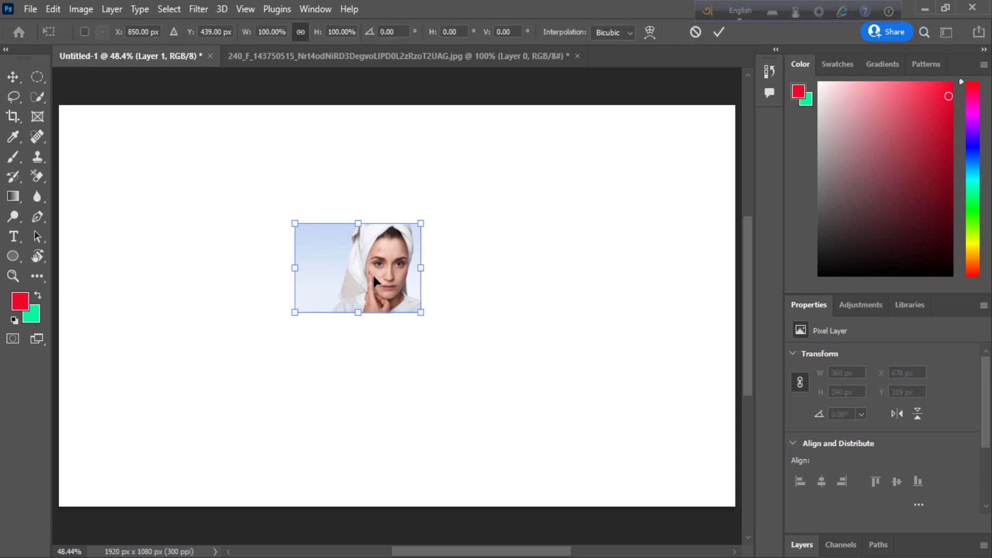
pyautogui.moveTo(362, 317); pyautogui.dragTo(358, 486)
pyautogui.moveTo(358, 221); pyautogui.dragTo(359, 120)
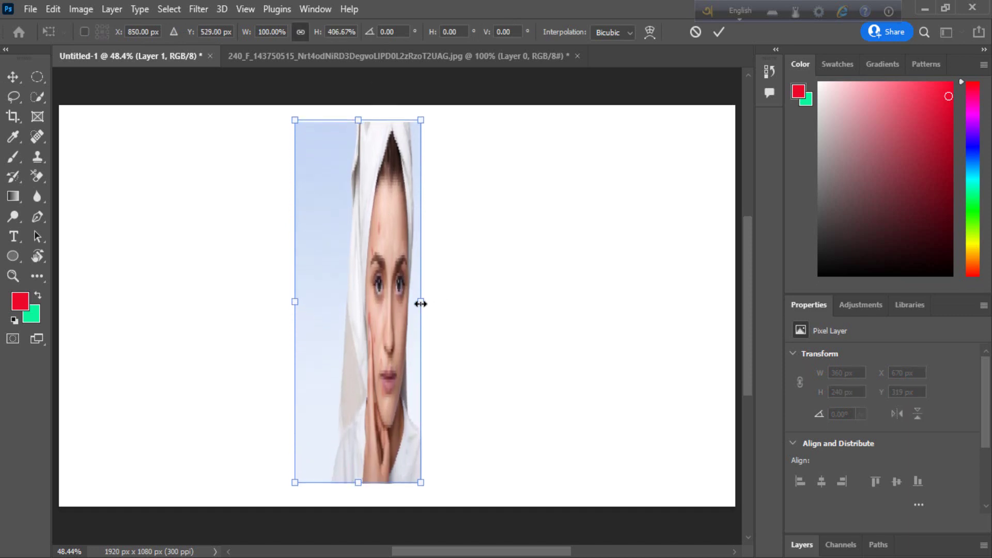
pyautogui.moveTo(434, 303); pyautogui.dragTo(730, 337)
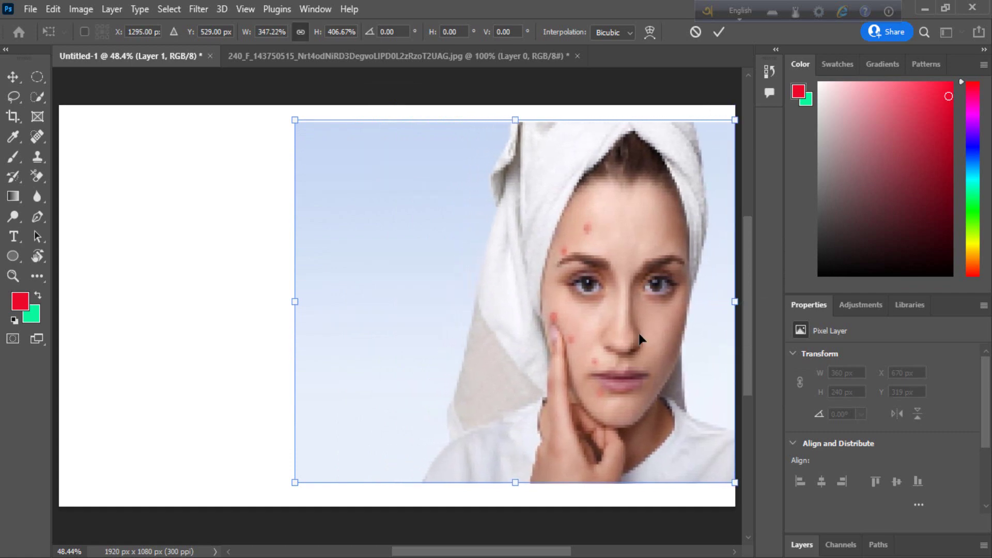
pyautogui.moveTo(295, 300); pyautogui.dragTo(260, 309)
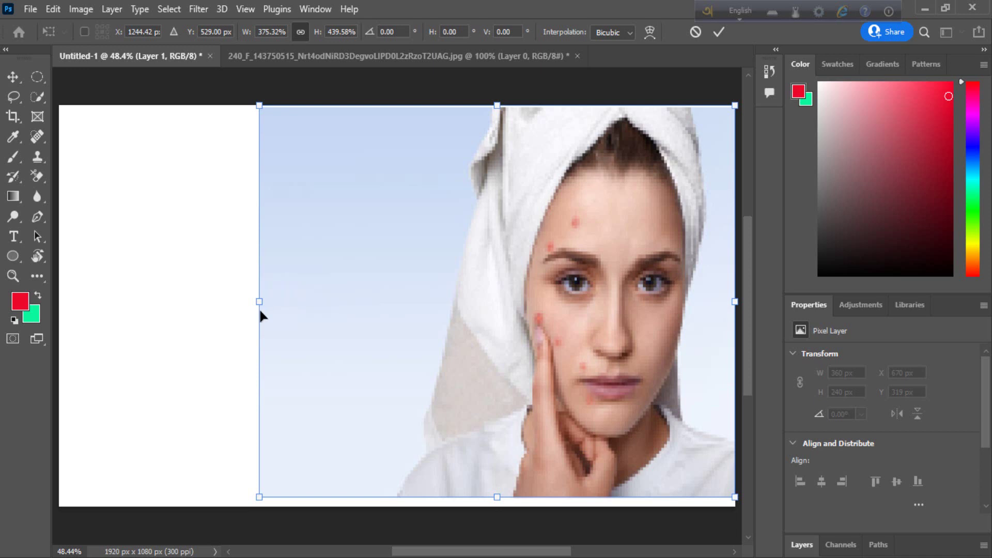
pyautogui.press('Return')
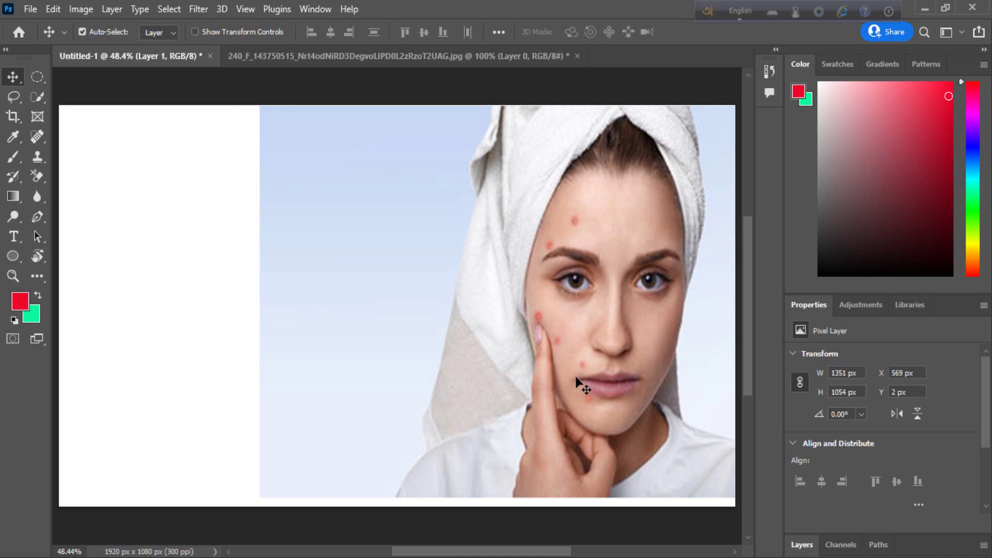
# Step: Remove the two red blemishes on the woman's forehead and above her eyebrow with a 50 px Spot Healing Brush
pyautogui.click(36, 136)
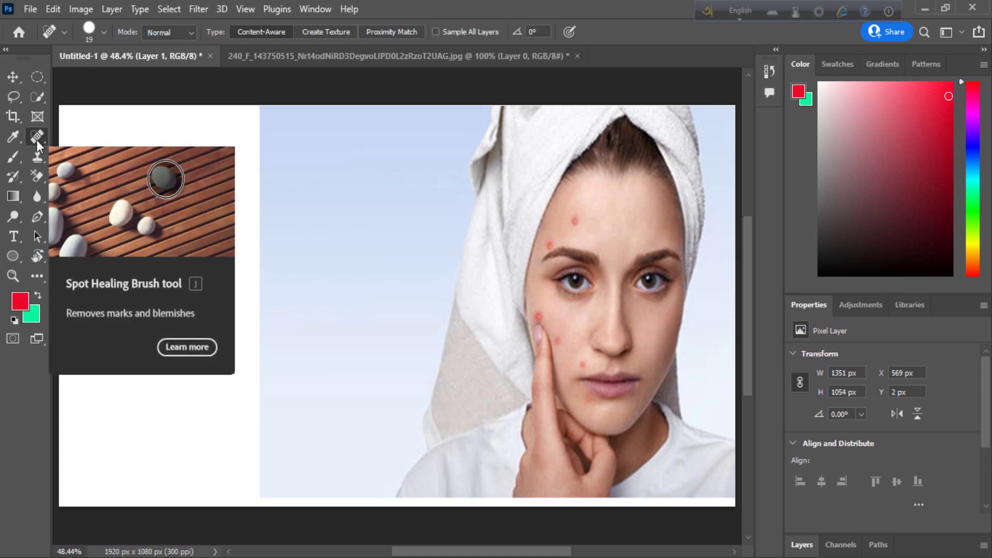
pyautogui.rightClick(36, 141)
pyautogui.click(73, 137)
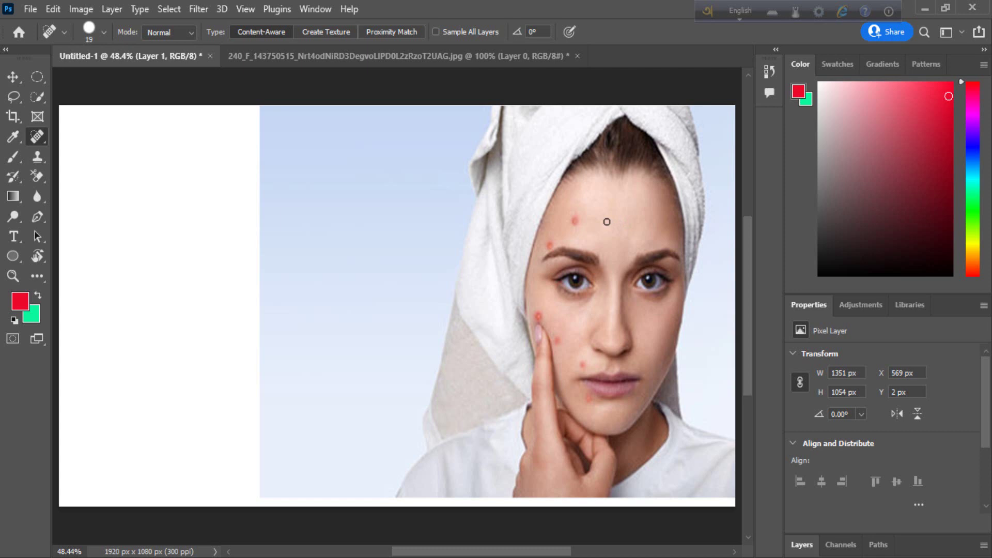
pyautogui.press(']')
pyautogui.press(']')
pyautogui.press('alt')
pyautogui.keyDown('alt'); pyautogui.click(606, 212); pyautogui.keyUp('alt')
pyautogui.click(465, 231)
pyautogui.click(574, 222)
pyautogui.click(548, 243)
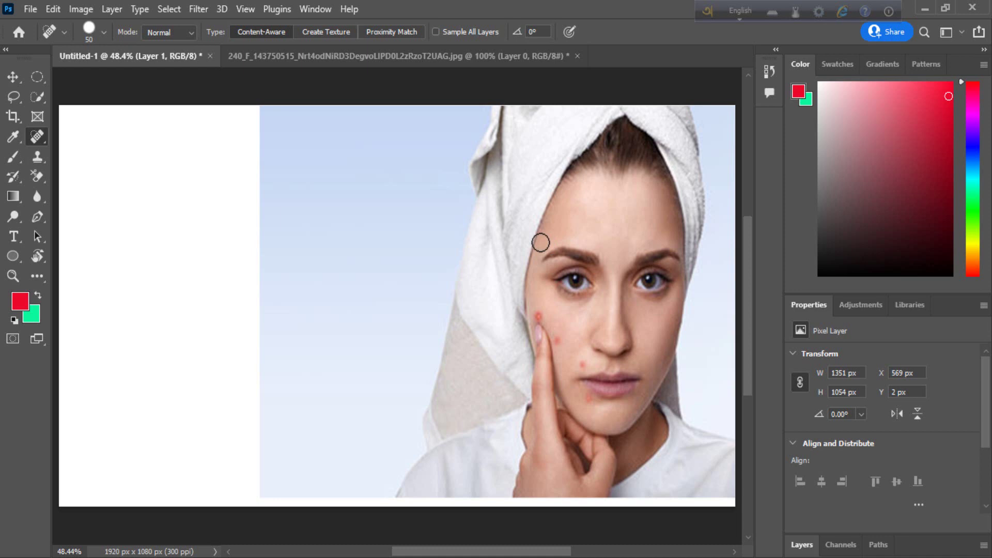
# Step: Heal the large cheek blemish, then reduce the brush to 20 px and remove the smaller spots on the cheek and chin
pyautogui.click(537, 315)
pyautogui.press('[')
pyautogui.press('[')
pyautogui.press('[')
pyautogui.moveTo(558, 341); pyautogui.dragTo(557, 341)
pyautogui.click(589, 401)
# Step: In the older man's portrait, sample smooth skin near the temple with the 19 px Healing Brush and paint over the forehead wrinkles
pyautogui.rightClick(43, 140)
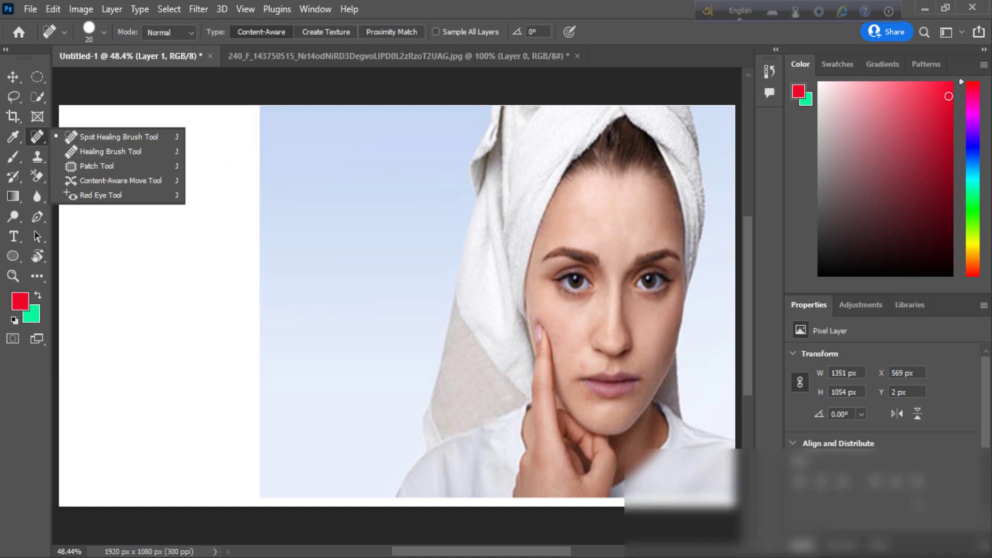
pyautogui.click(439, 557)
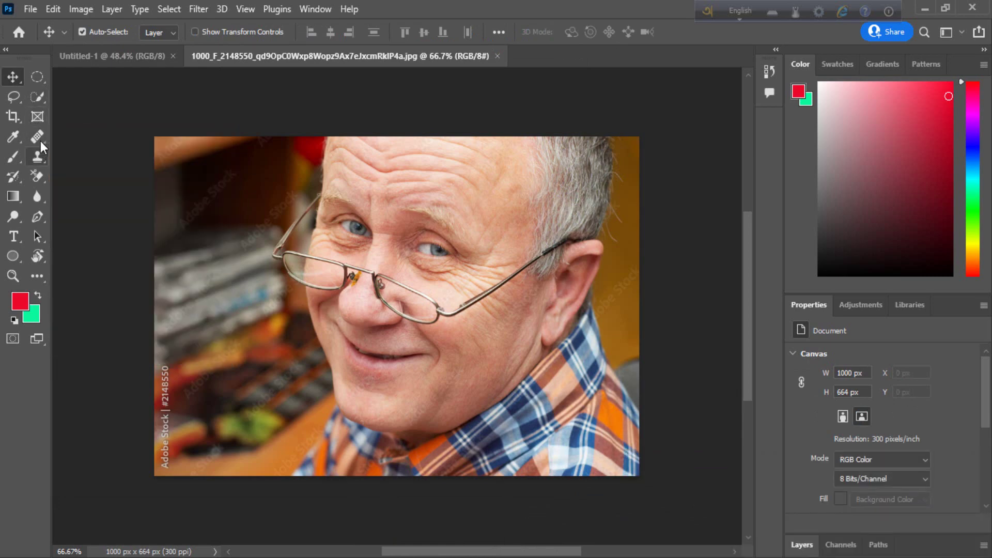
pyautogui.click(40, 139)
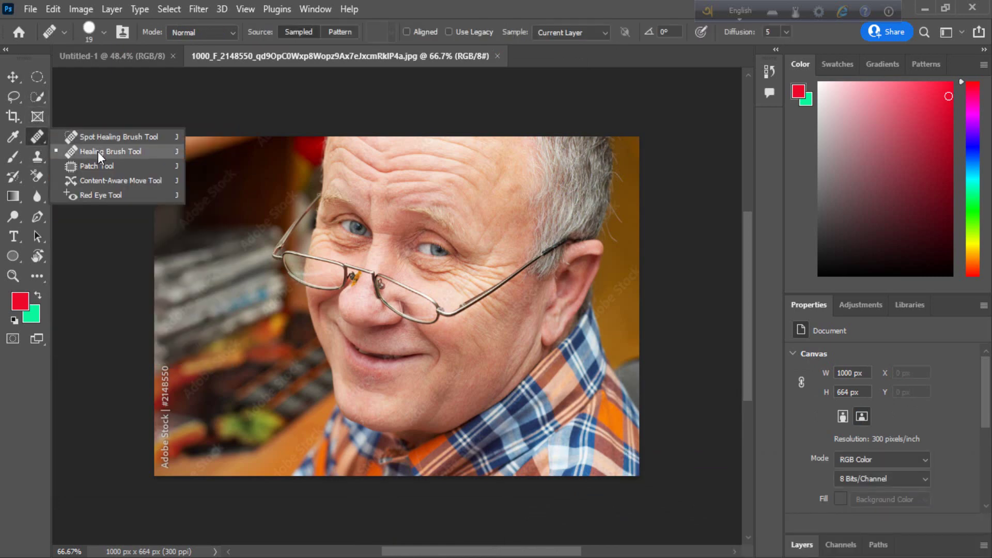
pyautogui.click(98, 151)
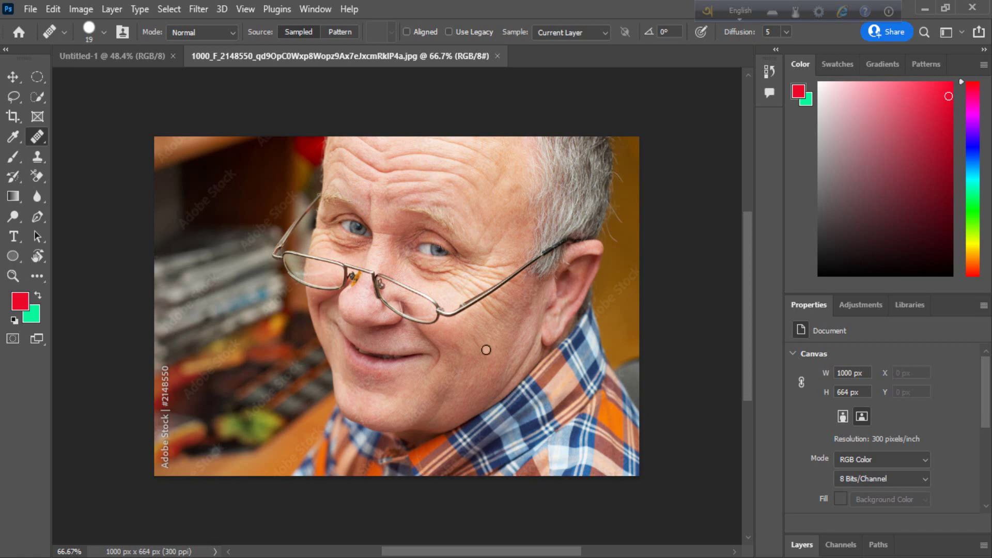
pyautogui.rightClick(42, 141)
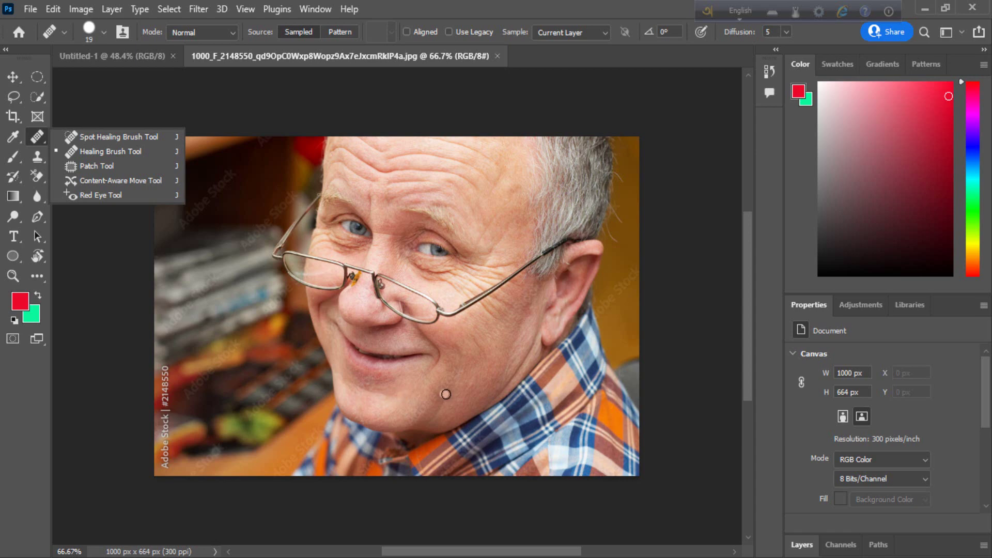
pyautogui.click(89, 156)
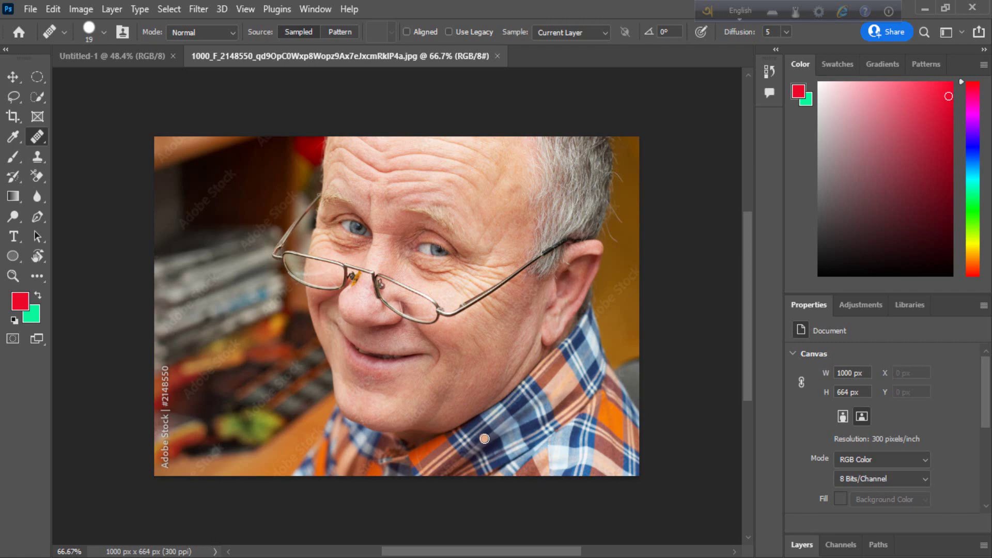
pyautogui.keyDown('alt'); pyautogui.click(497, 231); pyautogui.keyUp('alt')
pyautogui.moveTo(480, 193); pyautogui.dragTo(426, 169)
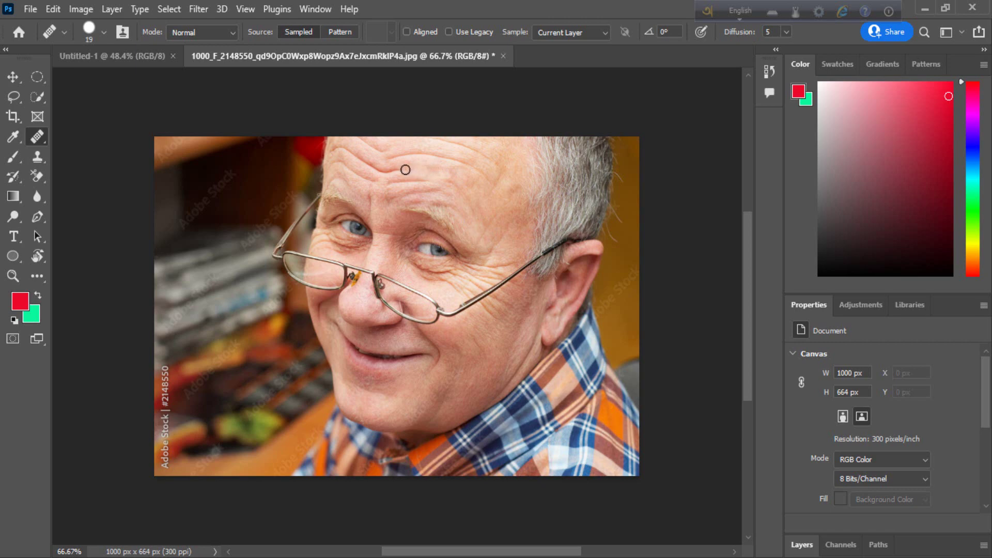
pyautogui.moveTo(402, 173)
pyautogui.mouseDown()
pyautogui.moveTo(377, 172)
pyautogui.moveTo(399, 171)
pyautogui.moveTo(397, 172)
pyautogui.mouseUp()
pyautogui.moveTo(490, 180)
pyautogui.mouseDown()
pyautogui.moveTo(422, 155)
pyautogui.moveTo(455, 155)
pyautogui.moveTo(391, 156)
pyautogui.moveTo(479, 170)
pyautogui.moveTo(391, 180)
pyautogui.moveTo(421, 183)
pyautogui.mouseUp()
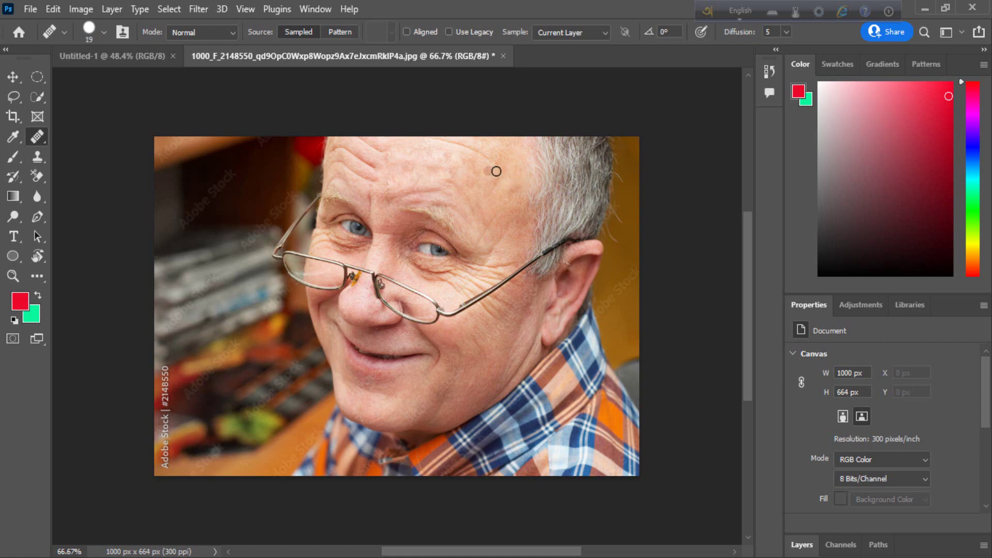
# Step: Paint over the remaining upper forehead lines and the wrinkles beside the man's eye and on his cheek with the Healing Brush
pyautogui.moveTo(496, 171)
pyautogui.mouseDown()
pyautogui.moveTo(447, 142)
pyautogui.moveTo(457, 147)
pyautogui.mouseUp()
pyautogui.moveTo(486, 264)
pyautogui.mouseDown()
pyautogui.moveTo(496, 278)
pyautogui.moveTo(463, 292)
pyautogui.moveTo(501, 272)
pyautogui.moveTo(465, 295)
pyautogui.moveTo(489, 260)
pyautogui.moveTo(454, 284)
pyautogui.moveTo(511, 262)
pyautogui.moveTo(490, 215)
pyautogui.moveTo(490, 252)
pyautogui.moveTo(502, 234)
pyautogui.mouseUp()
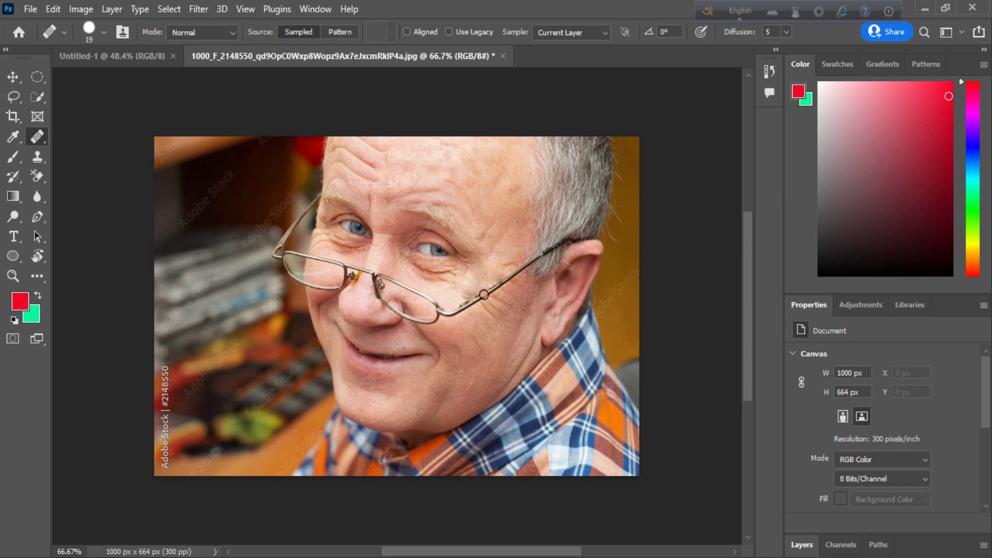
pyautogui.moveTo(488, 311)
pyautogui.mouseDown()
pyautogui.moveTo(497, 332)
pyautogui.moveTo(489, 307)
pyautogui.moveTo(481, 322)
pyautogui.moveTo(514, 306)
pyautogui.moveTo(478, 335)
pyautogui.moveTo(484, 323)
pyautogui.moveTo(482, 344)
pyautogui.mouseUp()
# Step: In the woman's acne portrait, replace the forehead blemish and the spot near the mouth corner with clean skin using the Patch tool
pyautogui.rightClick(40, 141)
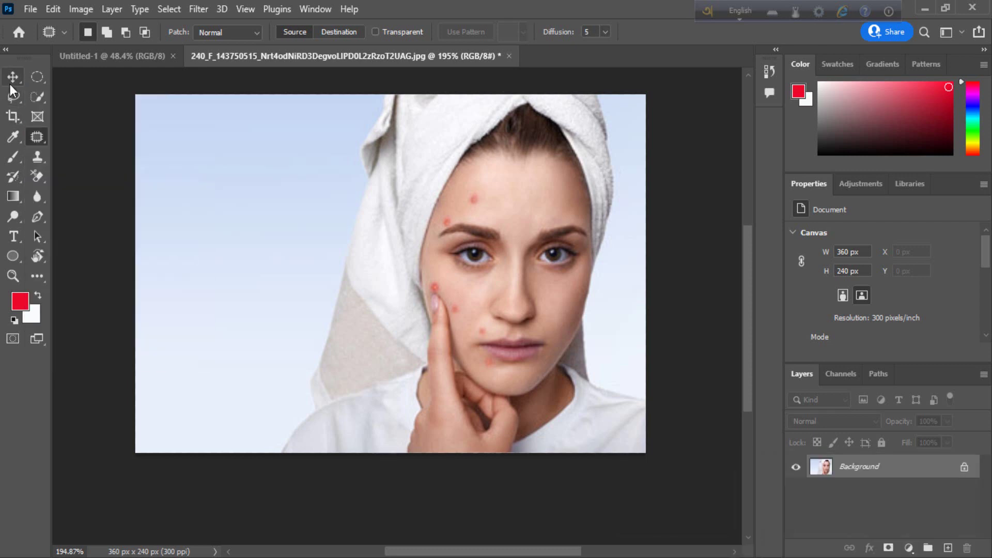
pyautogui.click(10, 84)
pyautogui.click(42, 139)
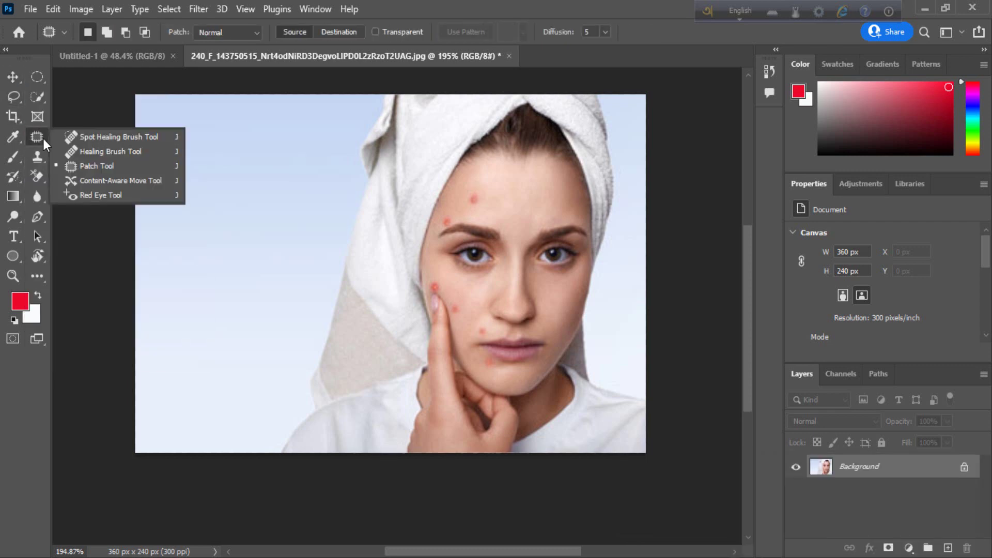
pyautogui.click(91, 170)
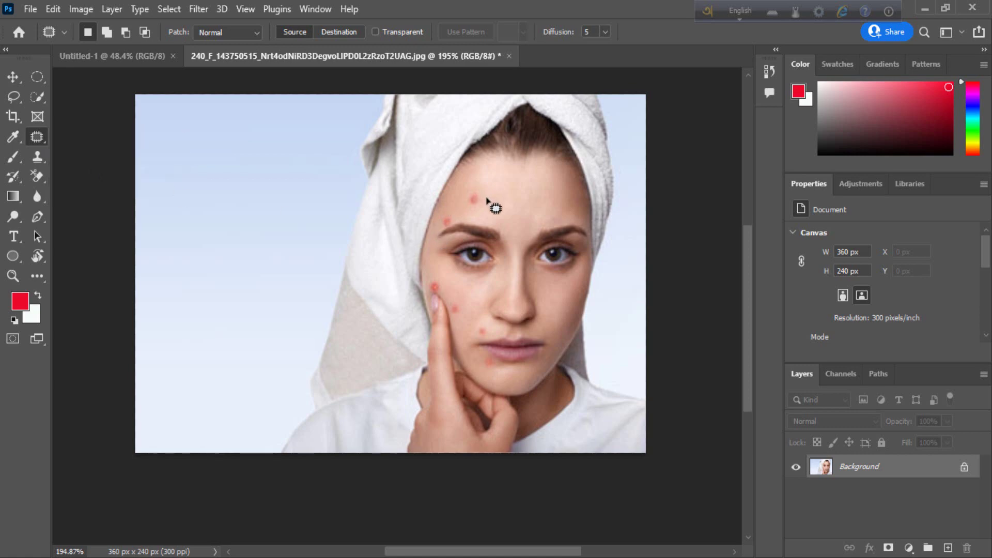
pyautogui.moveTo(487, 198)
pyautogui.mouseDown()
pyautogui.moveTo(464, 207)
pyautogui.moveTo(472, 189)
pyautogui.moveTo(485, 201)
pyautogui.mouseUp()
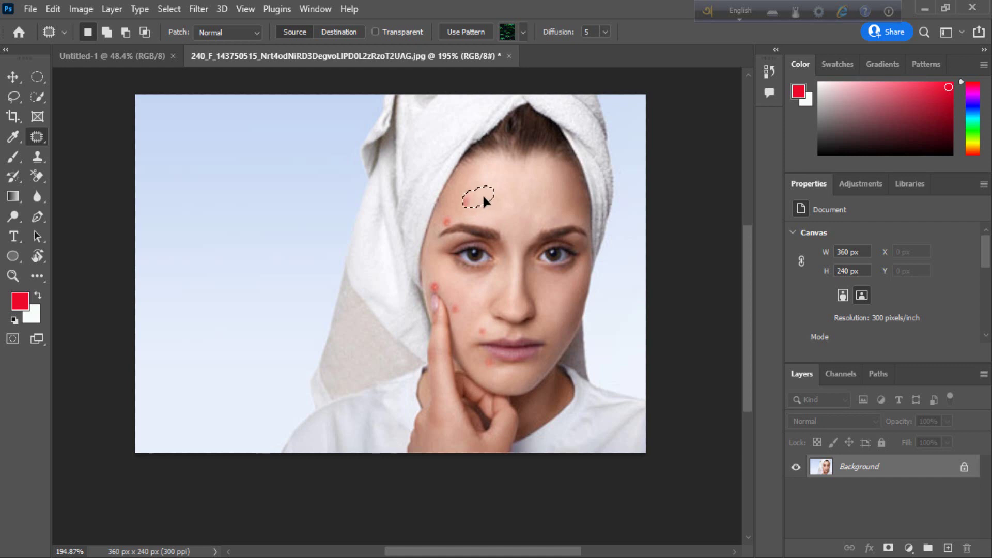
pyautogui.moveTo(510, 191); pyautogui.dragTo(510, 192)
pyautogui.moveTo(477, 327)
pyautogui.mouseDown()
pyautogui.moveTo(488, 328)
pyautogui.moveTo(483, 337)
pyautogui.moveTo(472, 306)
pyautogui.moveTo(481, 313)
pyautogui.mouseUp()
pyautogui.rightClick(36, 138)
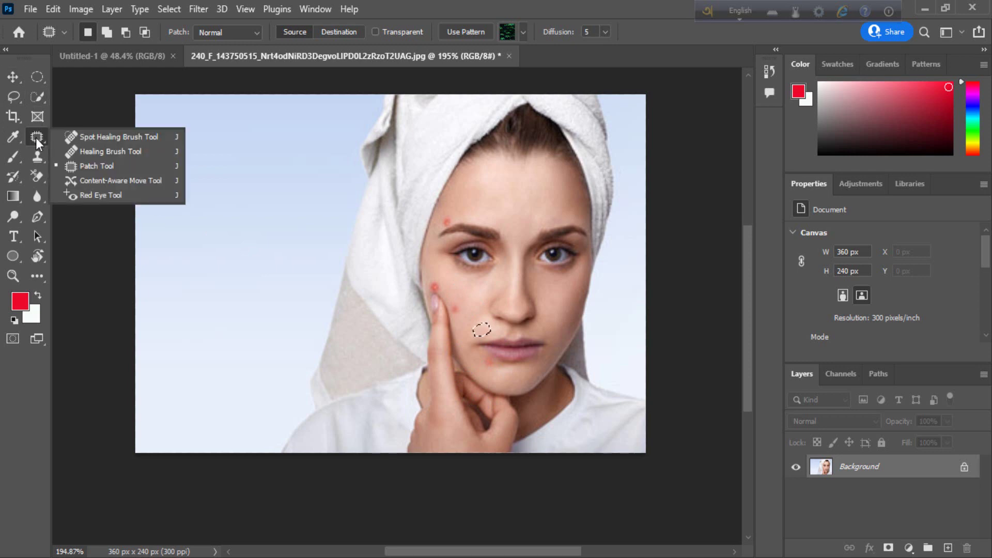
pyautogui.moveTo(394, 551)
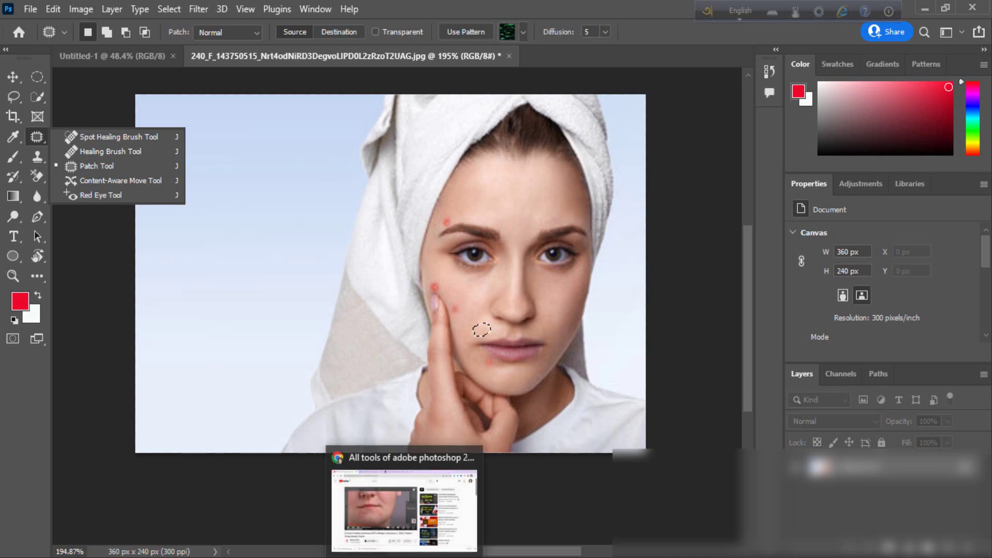
pyautogui.click(428, 556)
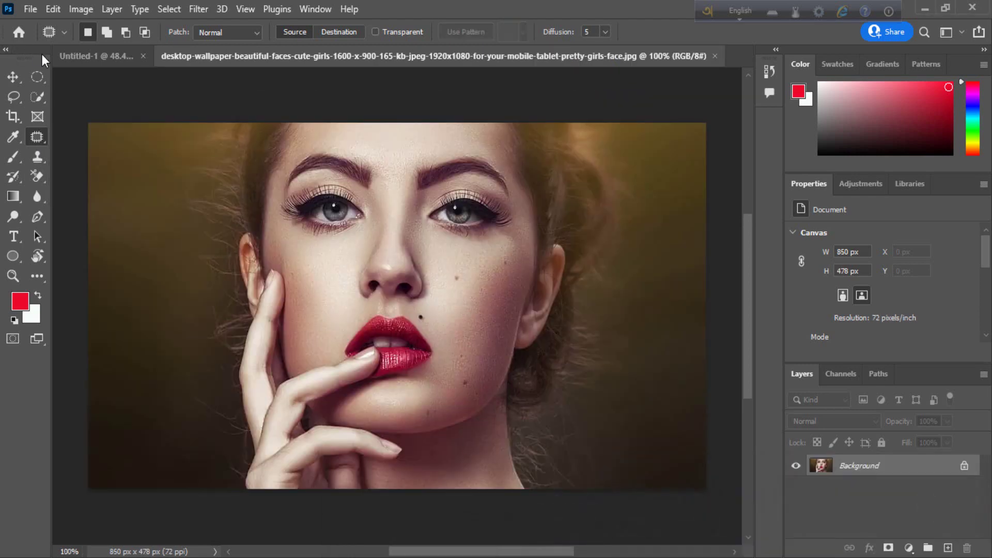
# Step: Relocate the dark mole beside the upper lip to the opposite cheek with the Content-Aware Move tool
pyautogui.rightClick(40, 139)
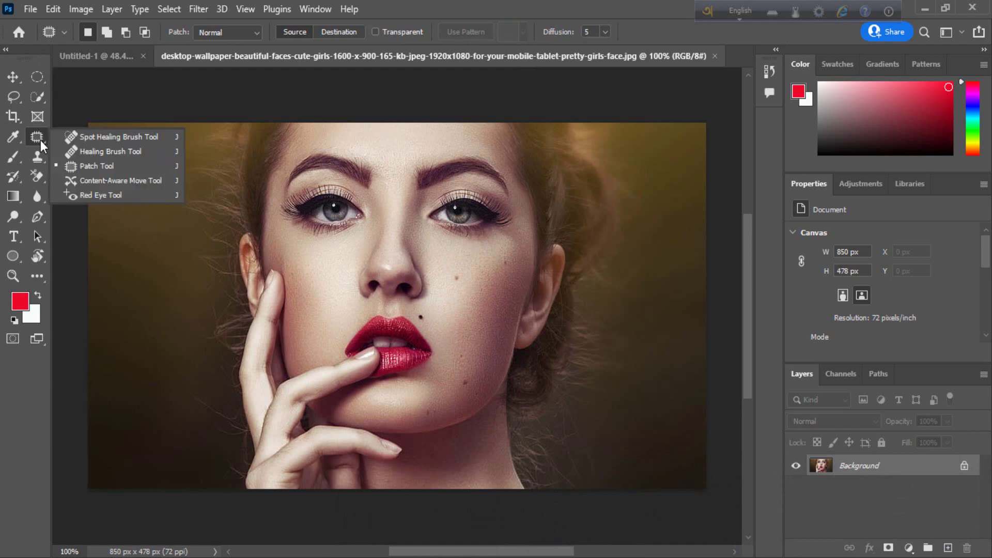
pyautogui.click(109, 186)
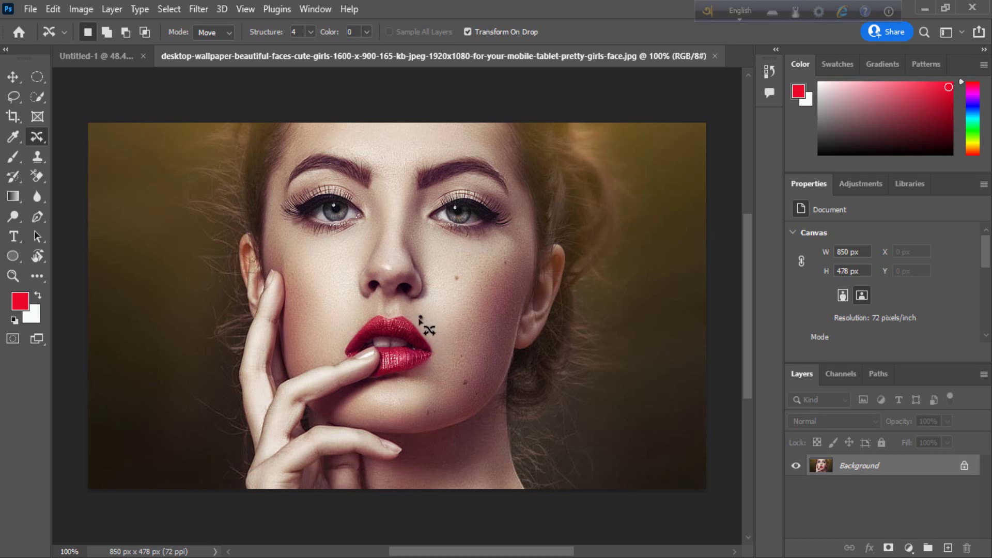
pyautogui.moveTo(419, 318); pyautogui.dragTo(326, 296)
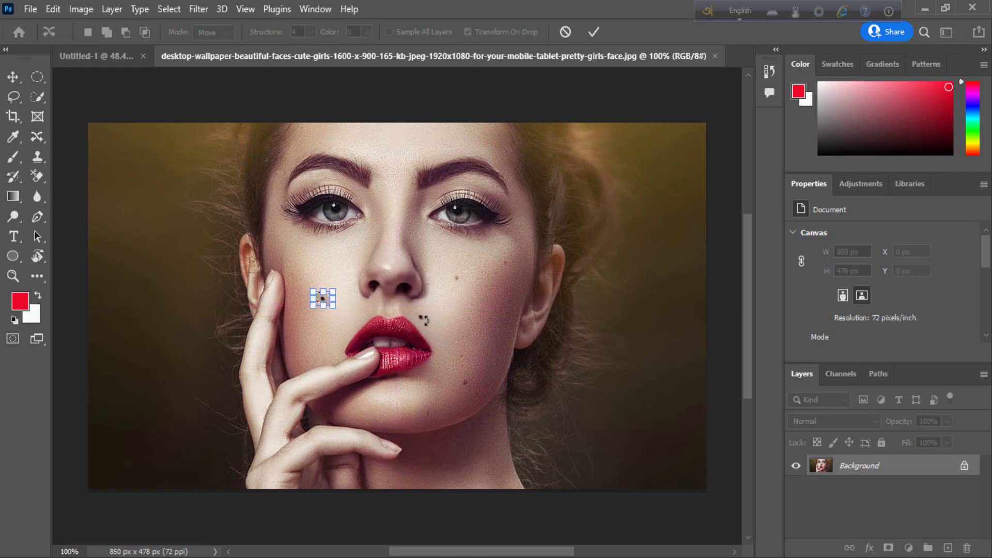
pyautogui.press('Return')
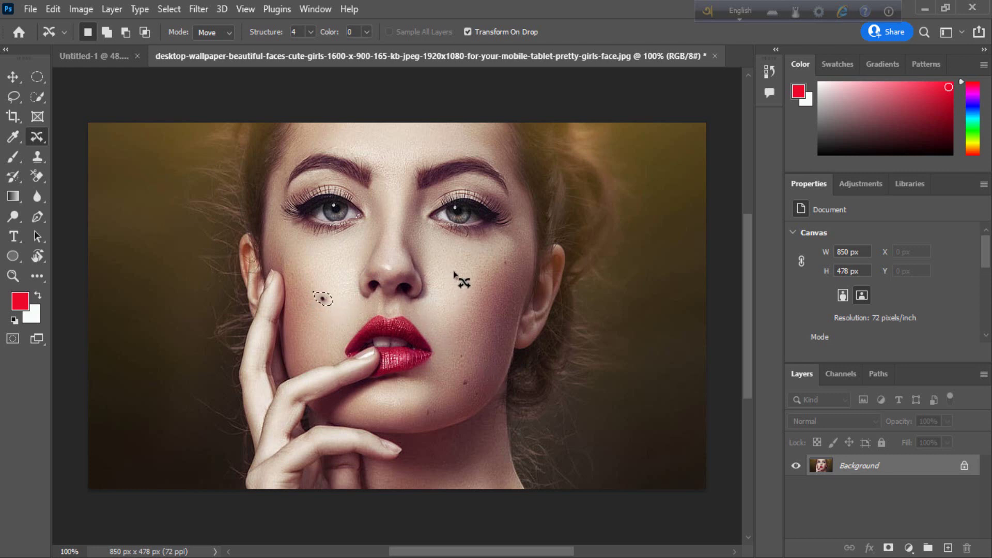
# Step: Move the small mole on the cheek beside the nose to the chin below the lower lip with Content-Aware Move
pyautogui.moveTo(453, 273)
pyautogui.mouseDown()
pyautogui.moveTo(466, 280)
pyautogui.moveTo(453, 285)
pyautogui.moveTo(460, 275)
pyautogui.mouseUp()
pyautogui.moveTo(460, 281)
pyautogui.mouseDown()
pyautogui.moveTo(443, 340)
pyautogui.moveTo(406, 396)
pyautogui.mouseUp()
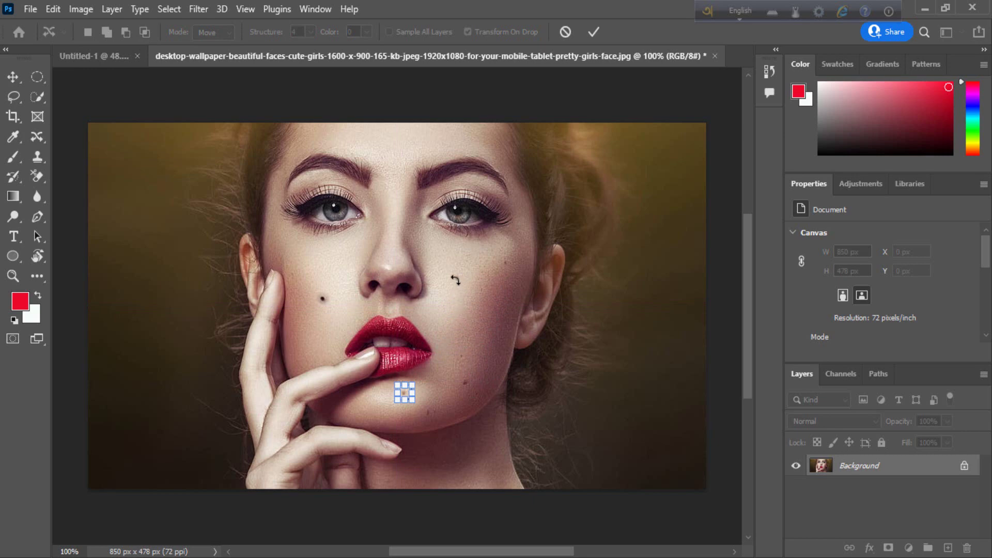
pyautogui.press('Return')
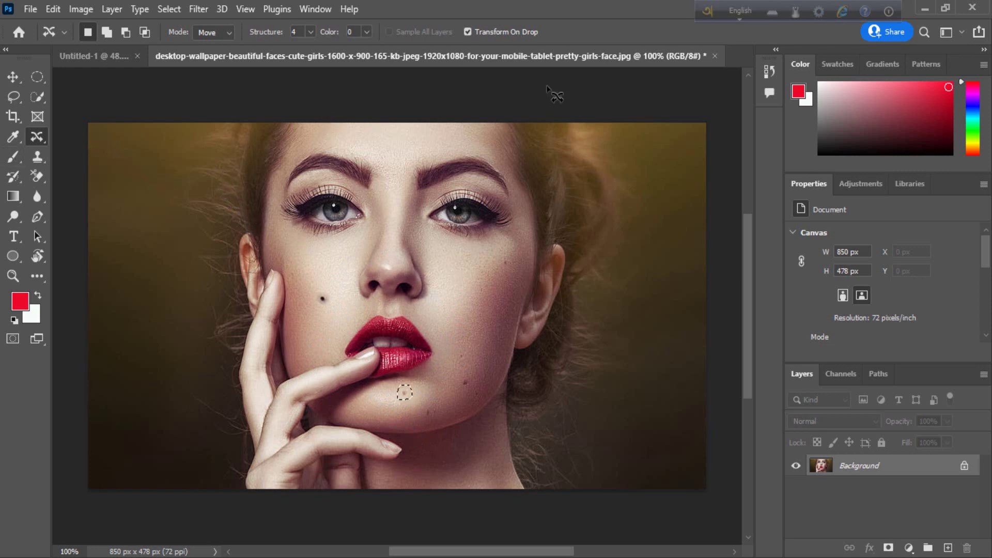
# Step: Close the red-lipped woman's portrait without saving and open the close-up-woman-eyes-halloween-makeup image from Downloads
pyautogui.click(716, 56)
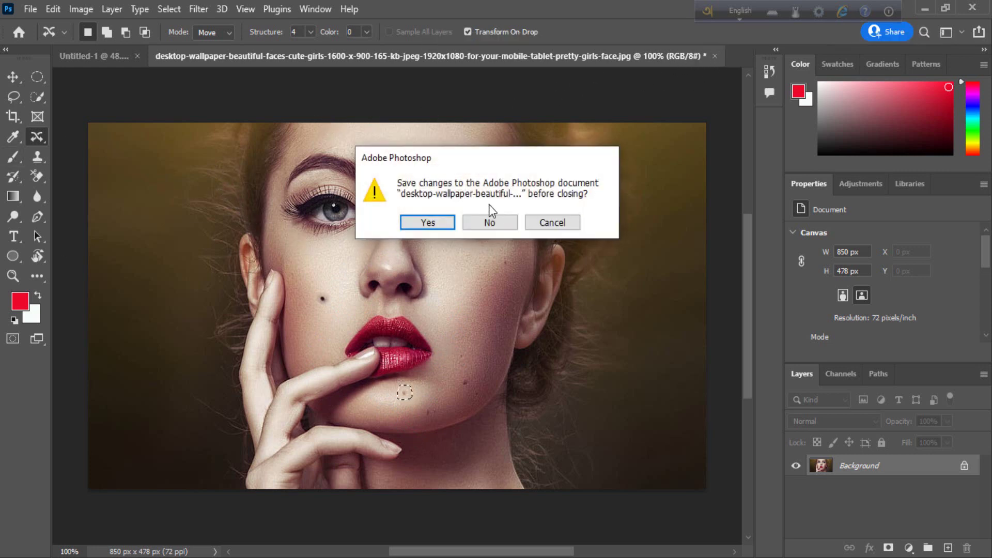
pyautogui.click(490, 220)
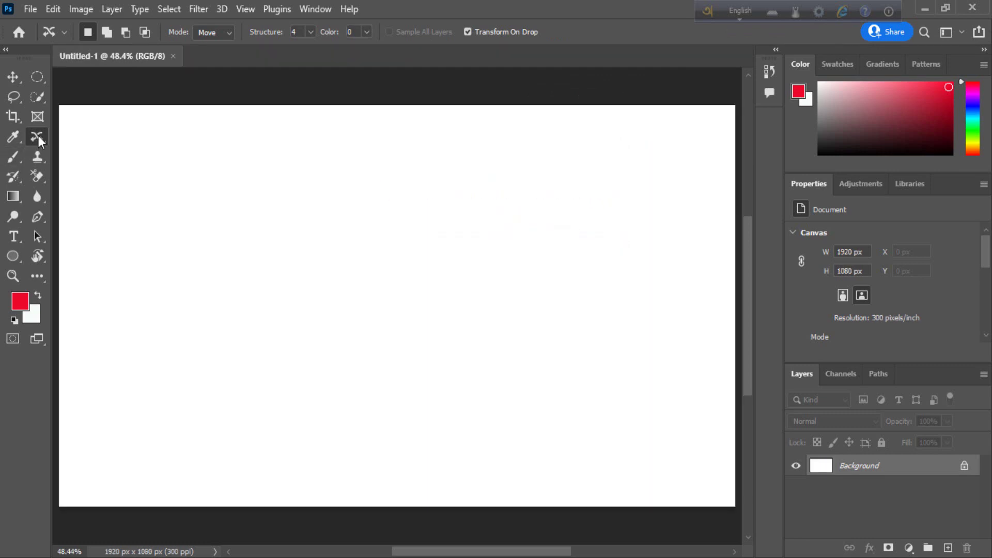
pyautogui.click(24, 6)
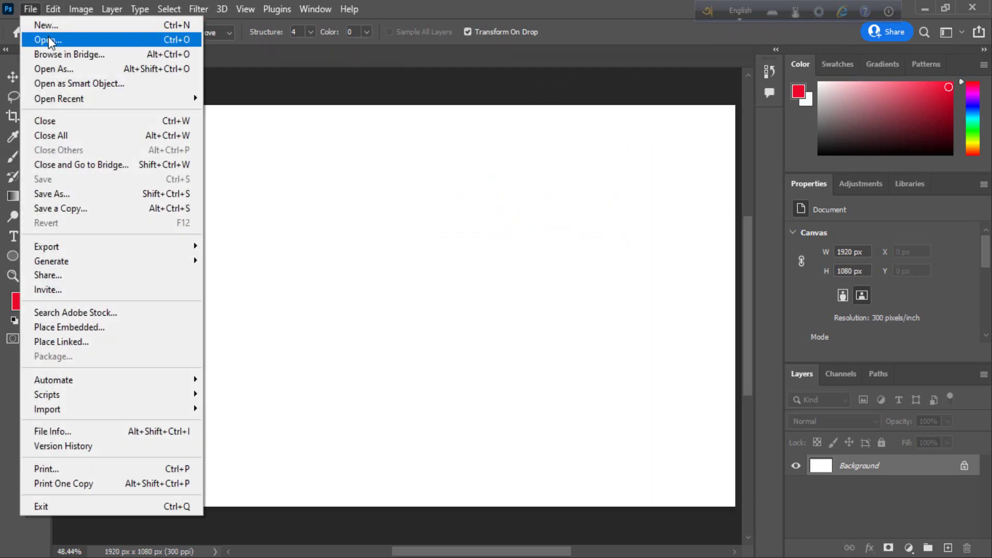
pyautogui.click(48, 40)
pyautogui.click(143, 172)
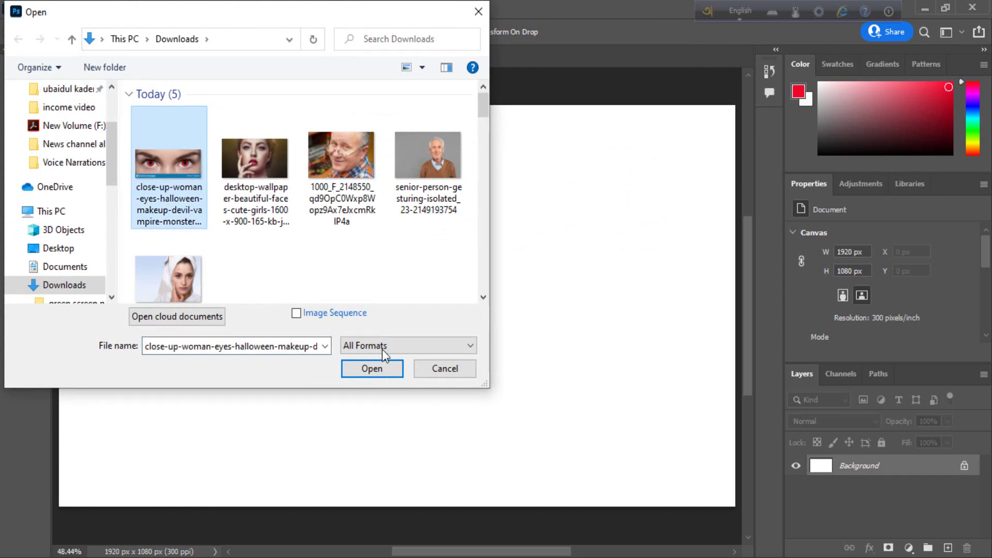
pyautogui.click(380, 369)
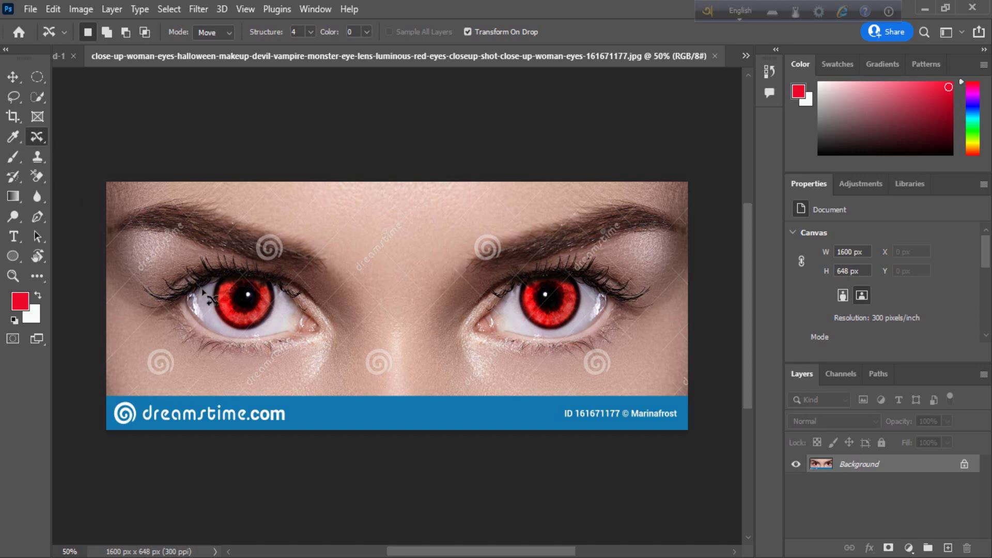
# Step: Remove the red from both irises with the Red Eye tool, treating several spots around each pupil
pyautogui.rightClick(41, 141)
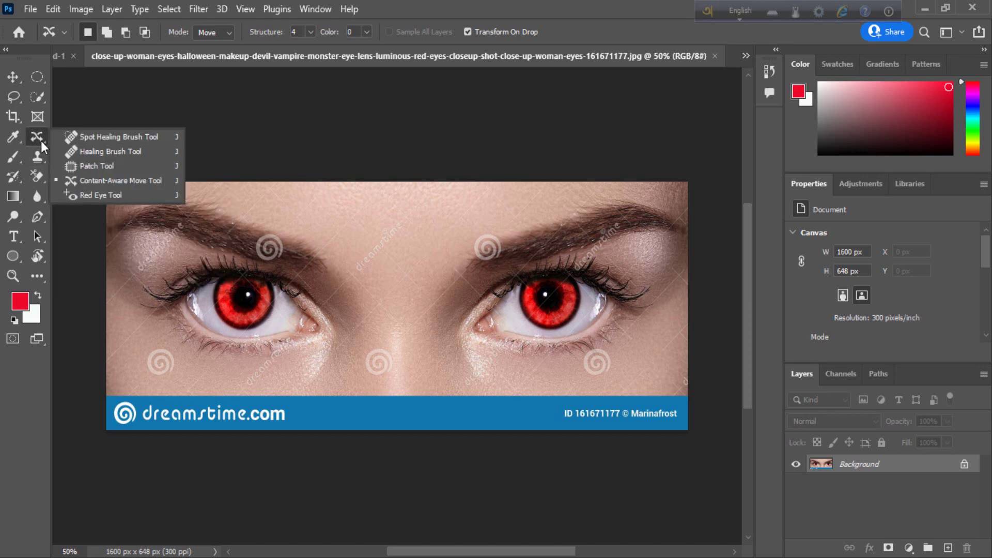
pyautogui.click(107, 196)
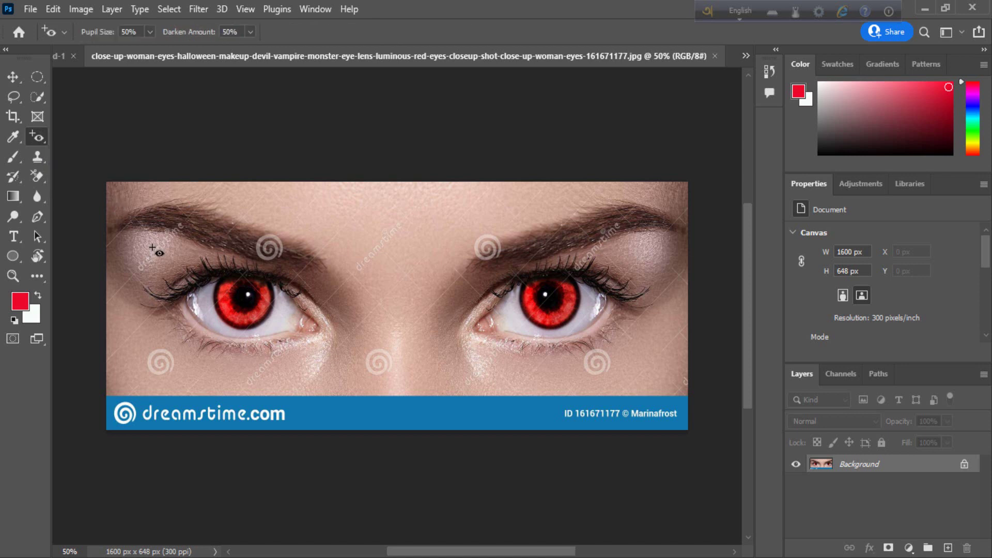
pyautogui.click(230, 315)
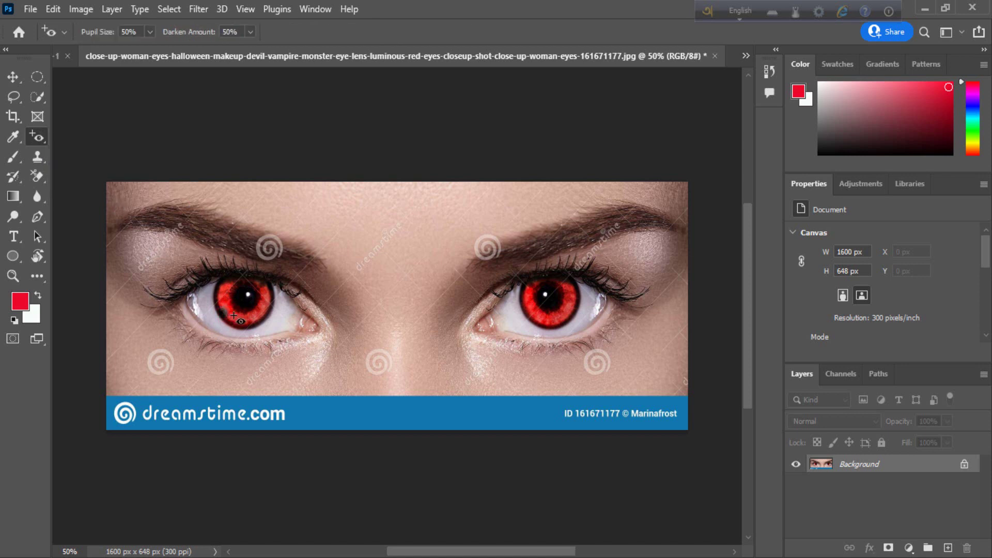
pyautogui.click(233, 315)
pyautogui.click(223, 295)
pyautogui.click(228, 286)
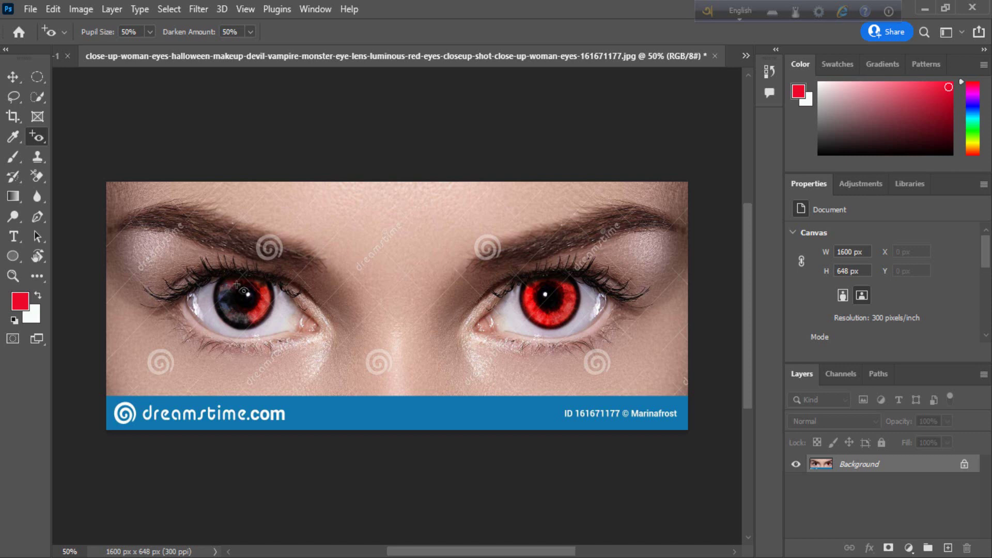
pyautogui.click(264, 294)
pyautogui.click(258, 316)
pyautogui.click(266, 306)
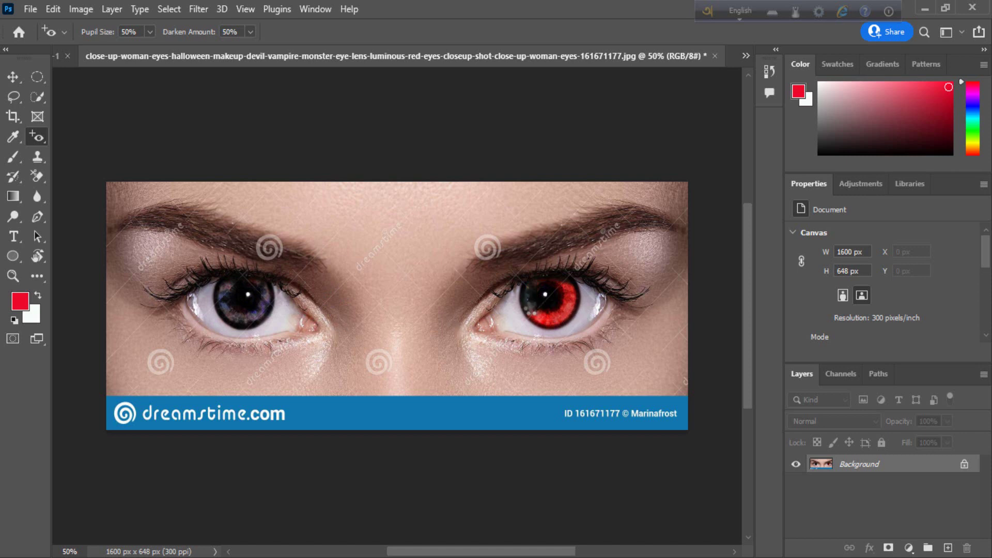
pyautogui.click(535, 309)
pyautogui.click(569, 304)
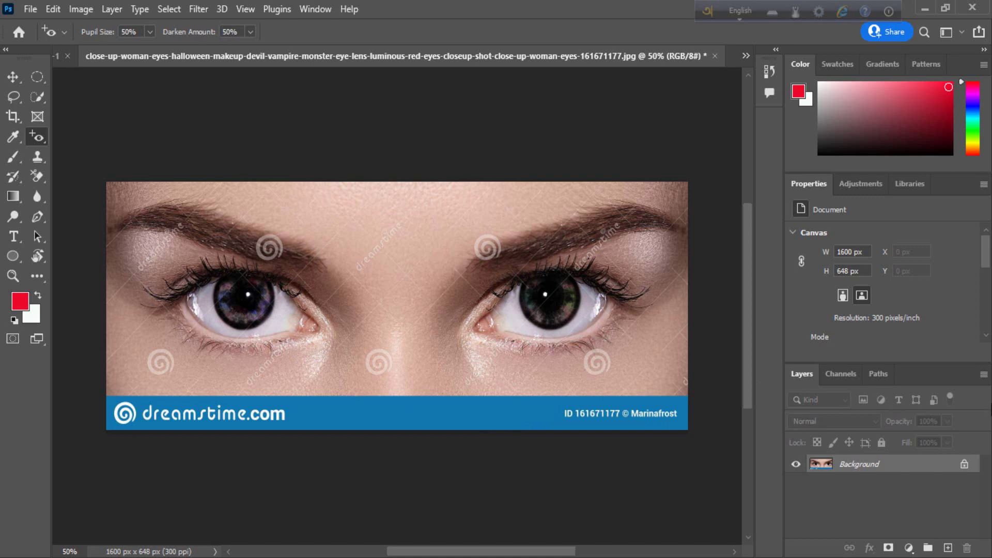
pyautogui.rightClick(44, 138)
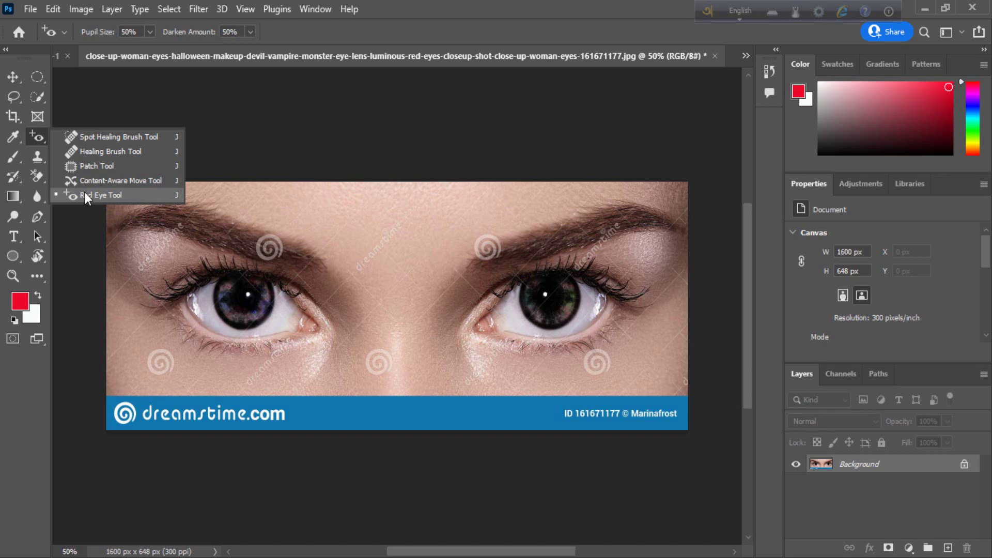
pyautogui.click(427, 557)
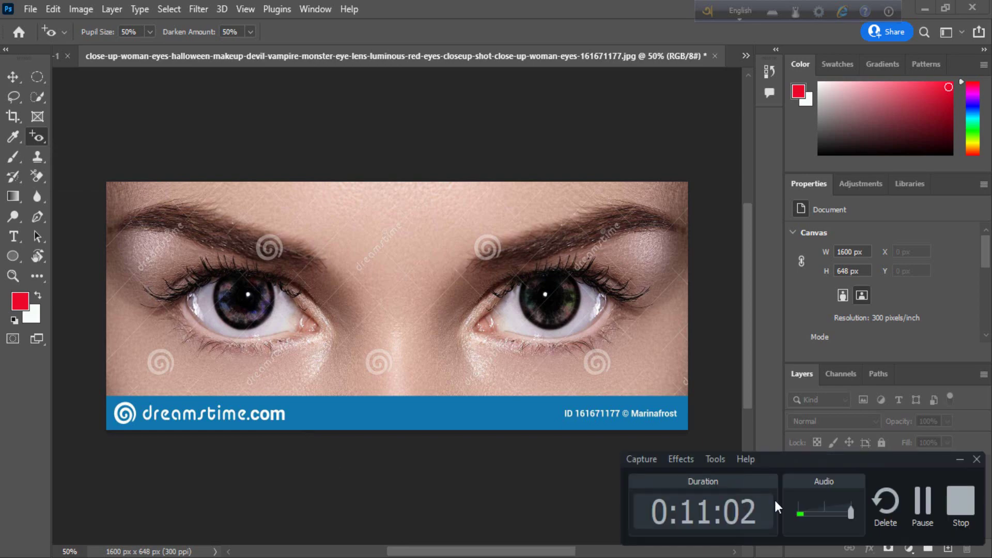